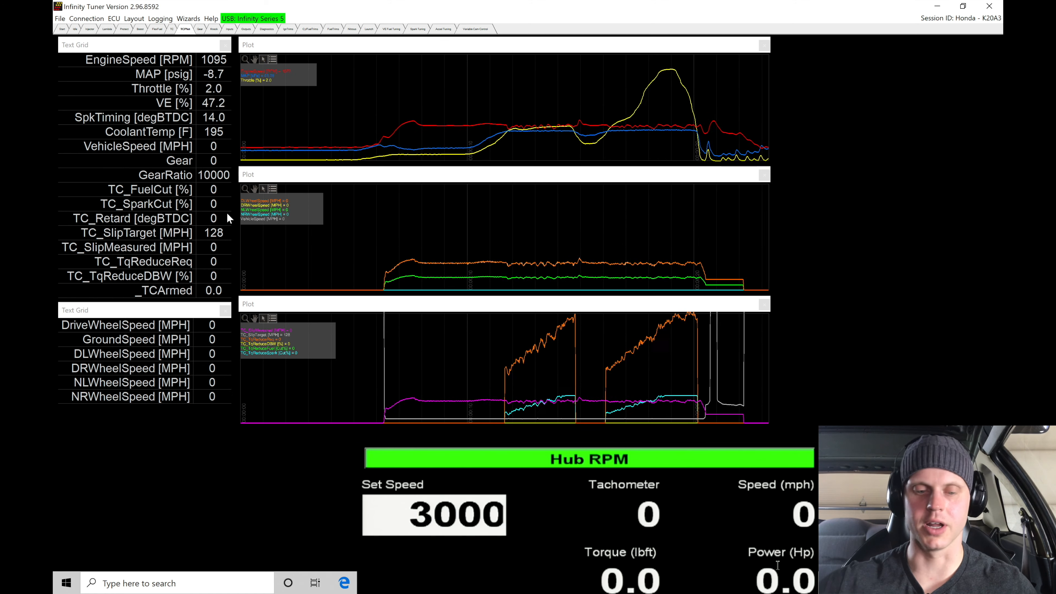
# Choose to save the session with its log data and browse the Documents library to AEM > Infinity Tuner > Sessions, down to the EPA K24 NA folder
pyautogui.hotkey('ctrl', 's')
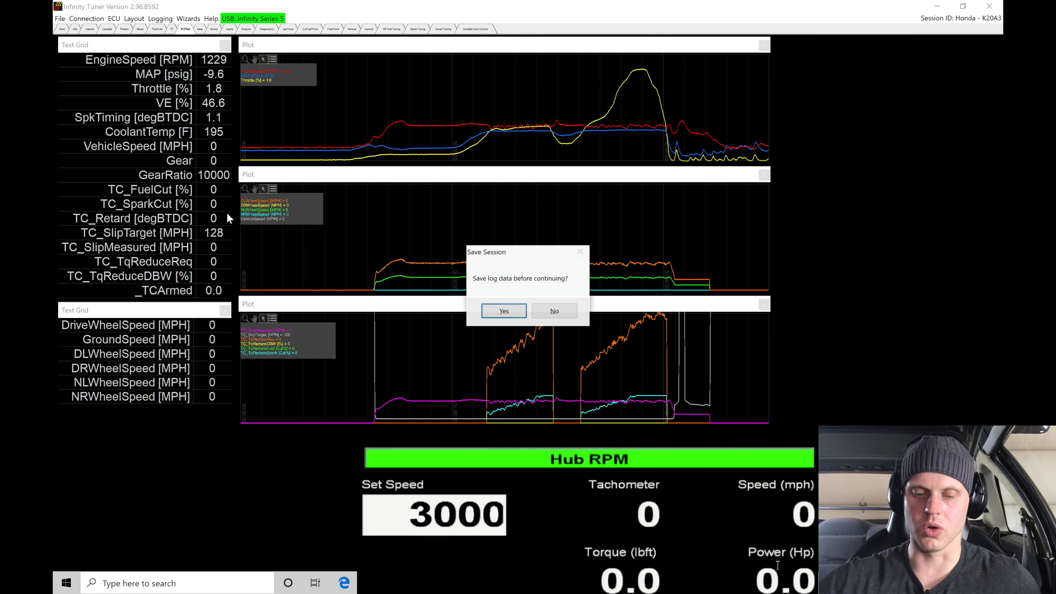
pyautogui.press('Return')
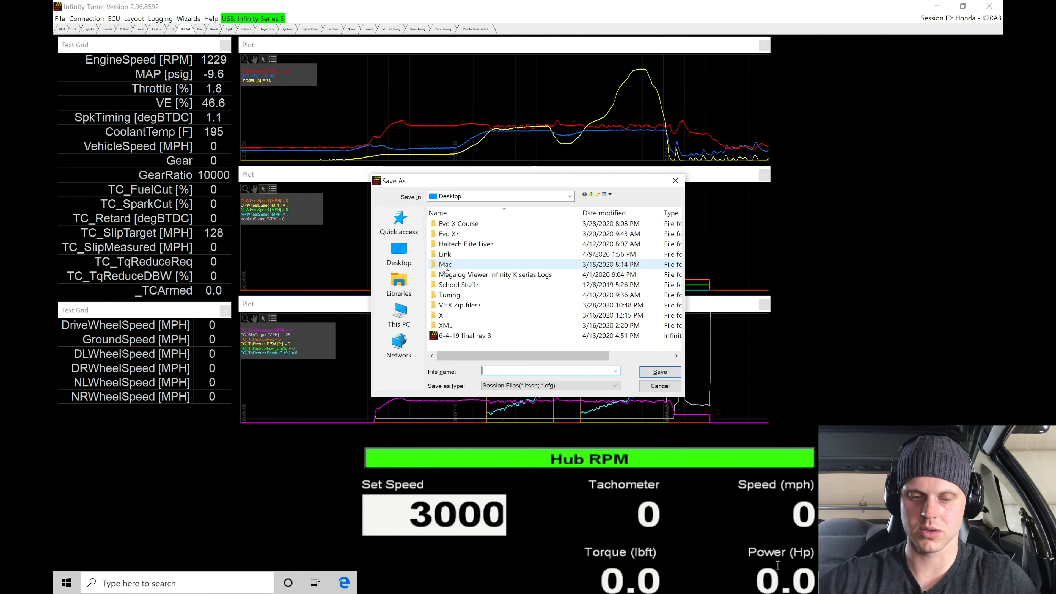
pyautogui.click(398, 283)
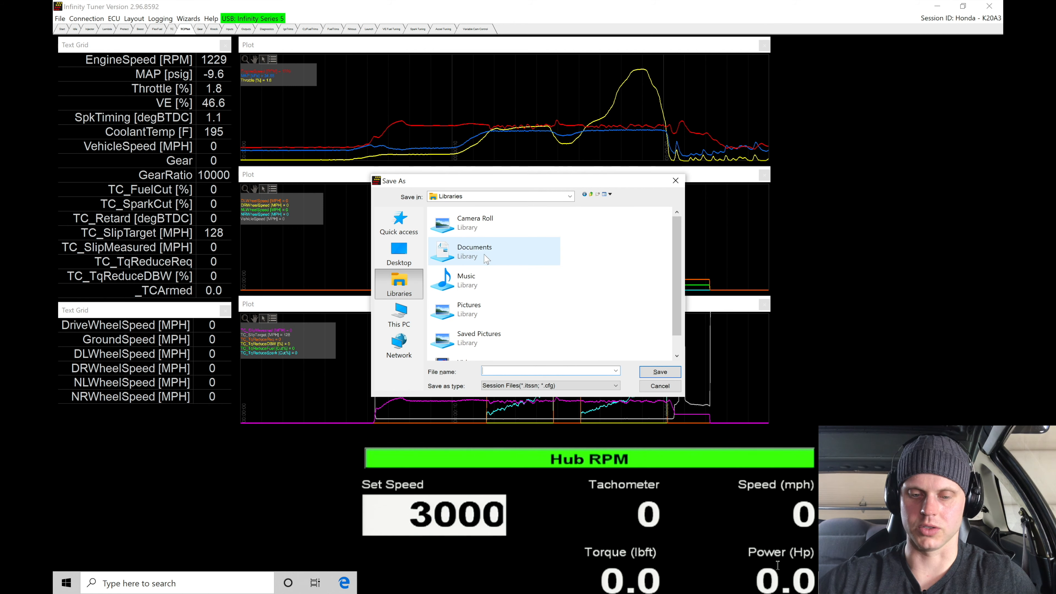
pyautogui.doubleClick(488, 258)
pyautogui.doubleClick(445, 233)
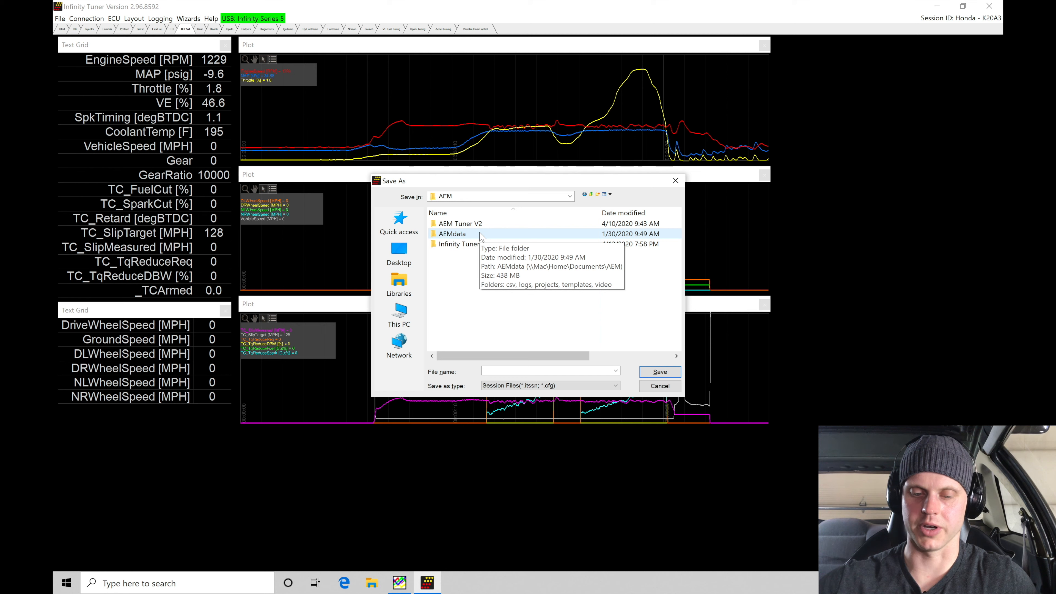
pyautogui.doubleClick(478, 244)
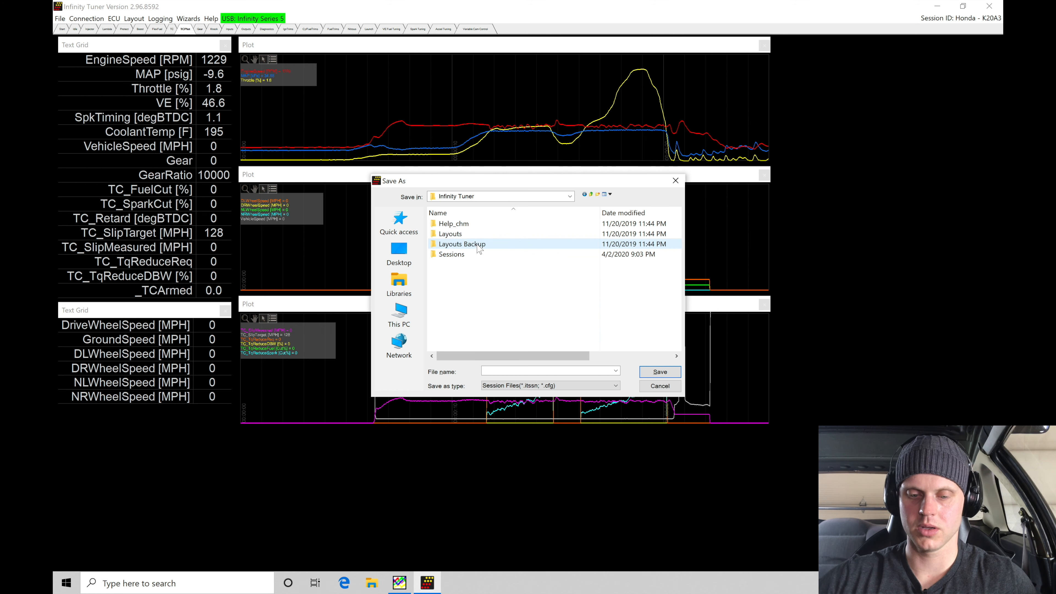
pyautogui.doubleClick(487, 255)
pyautogui.doubleClick(488, 226)
pyautogui.doubleClick(486, 242)
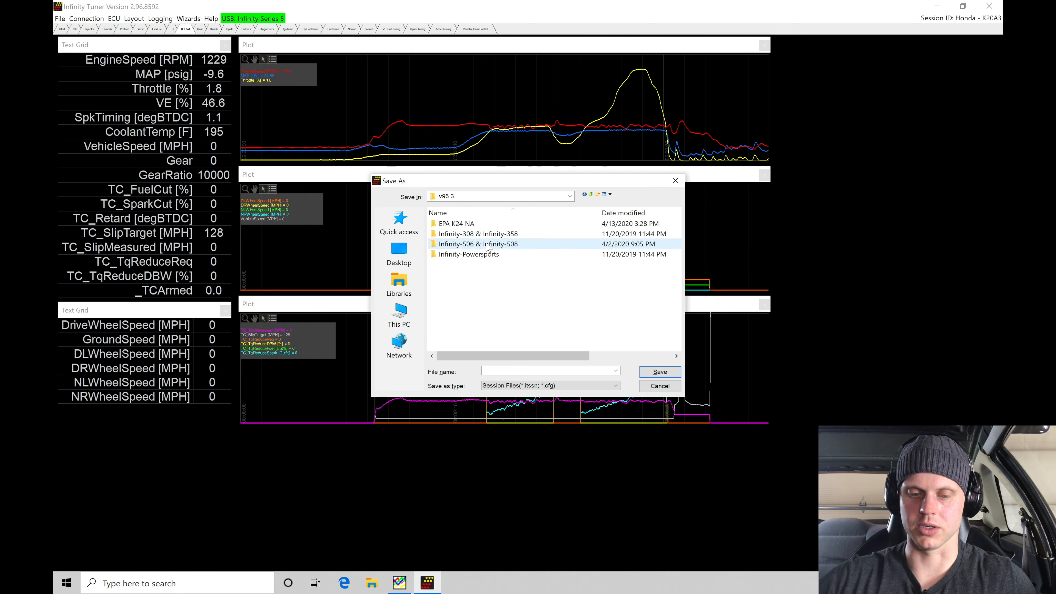
pyautogui.doubleClick(492, 225)
# Name the session file TC test and save it
pyautogui.click(503, 370)
pyautogui.write('TC test')
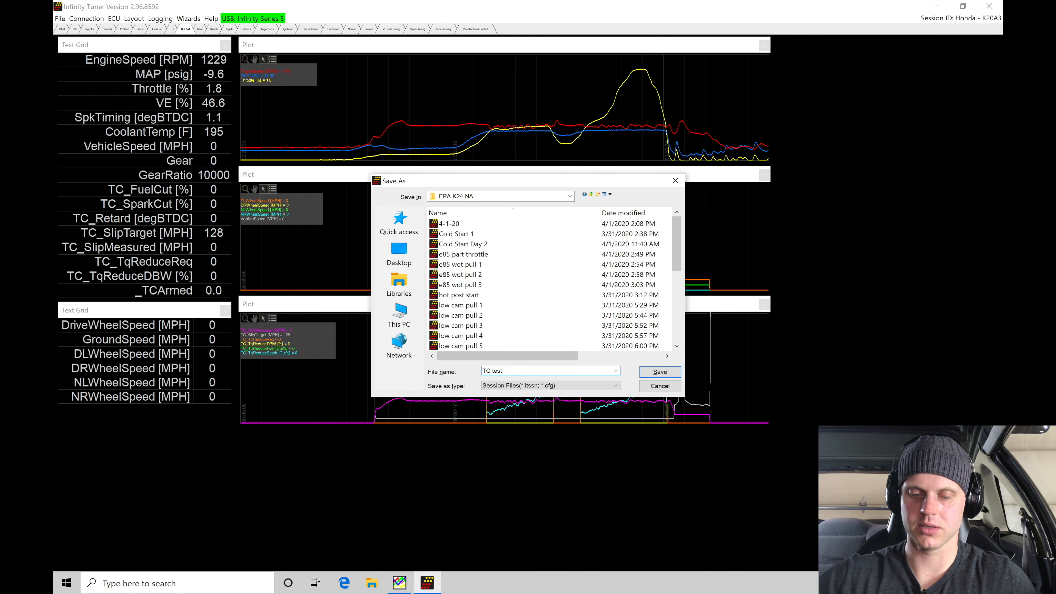
pyautogui.press('Return')
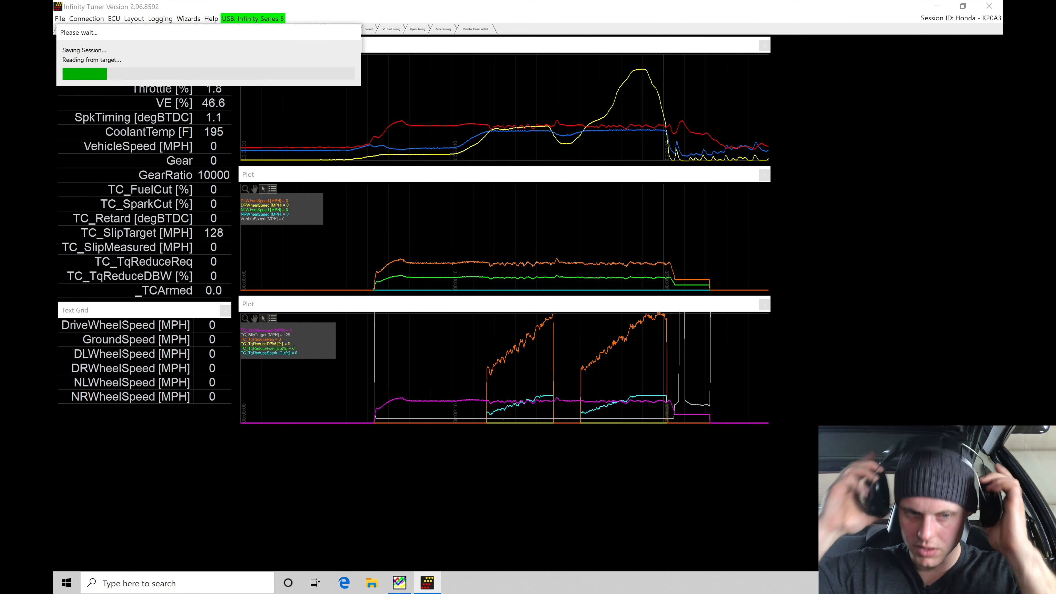
# Place the log cursor in the first traction control event and open the setup wizard's speed and frequency Input Function Assignments
pyautogui.moveTo(503, 188); pyautogui.dragTo(511, 185)
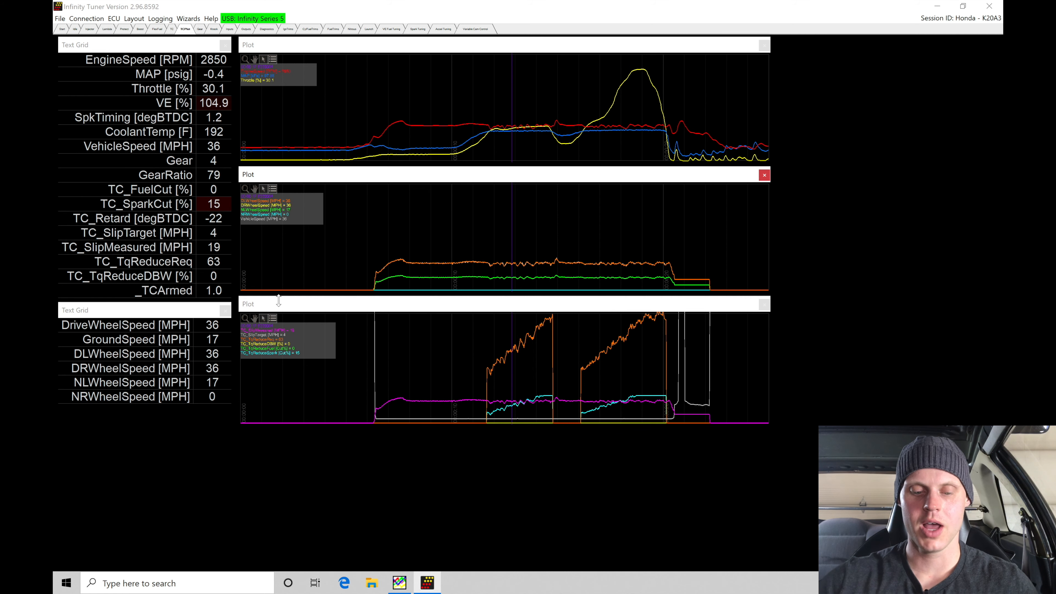
pyautogui.click(188, 19)
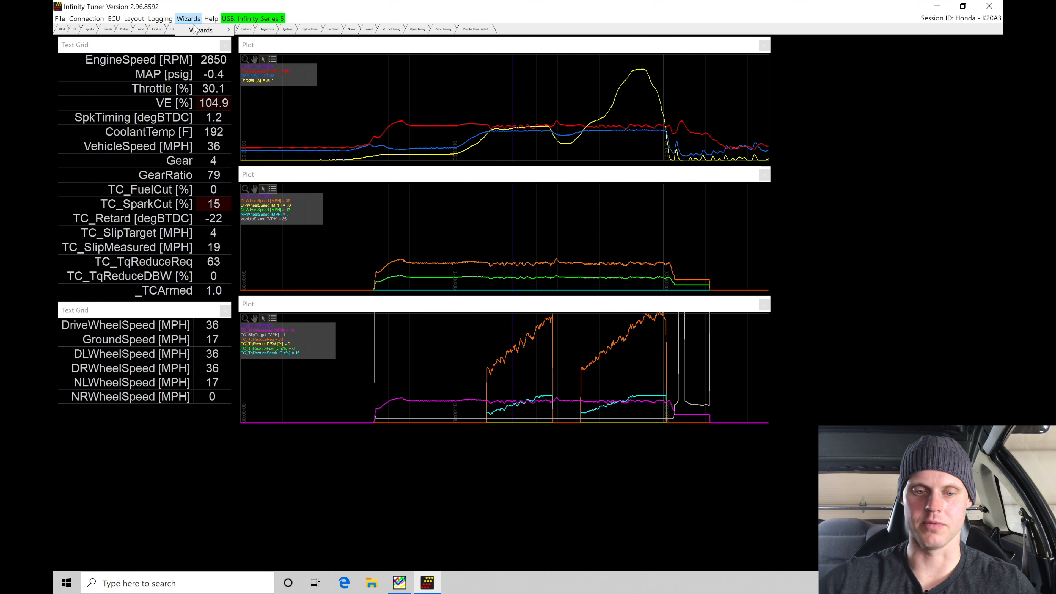
pyautogui.click(249, 30)
pyautogui.moveTo(557, 81); pyautogui.dragTo(555, 277)
pyautogui.click(381, 429)
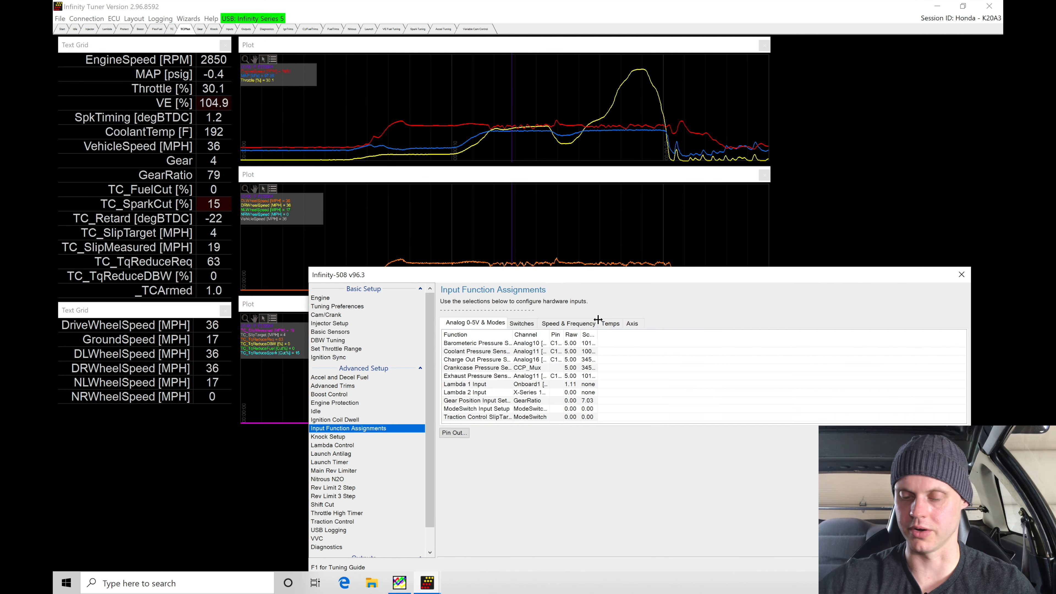
pyautogui.click(566, 323)
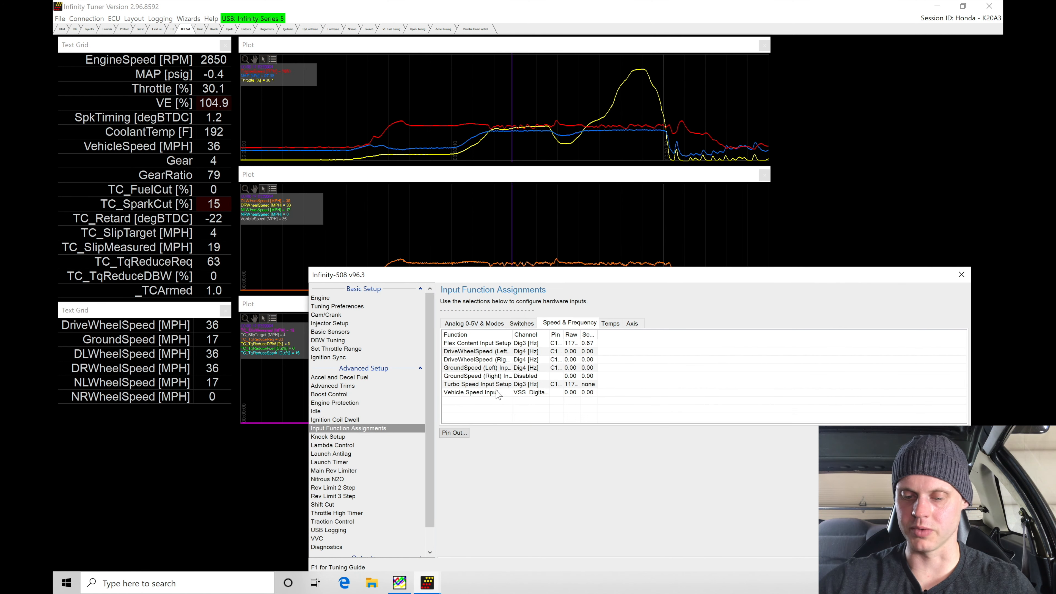
# Review the GroundSpeed (Left) input's sensor and calibration settings, and compare them with the wheel speeds logged during the traction control event
pyautogui.click(472, 368)
pyautogui.doubleClick(518, 370)
pyautogui.moveTo(341, 62); pyautogui.dragTo(496, 109)
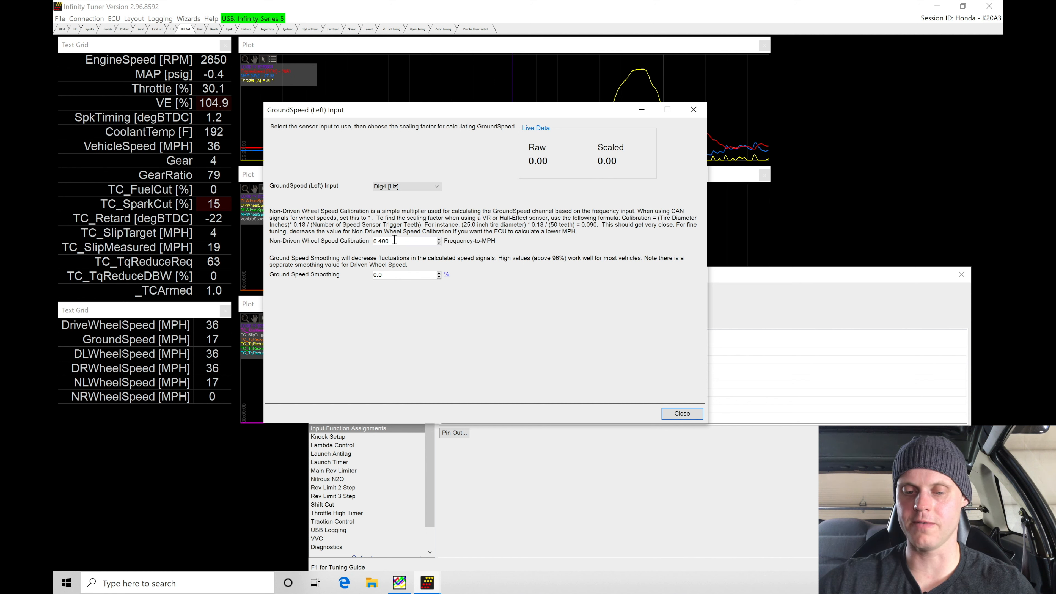
pyautogui.moveTo(498, 115); pyautogui.dragTo(520, 412)
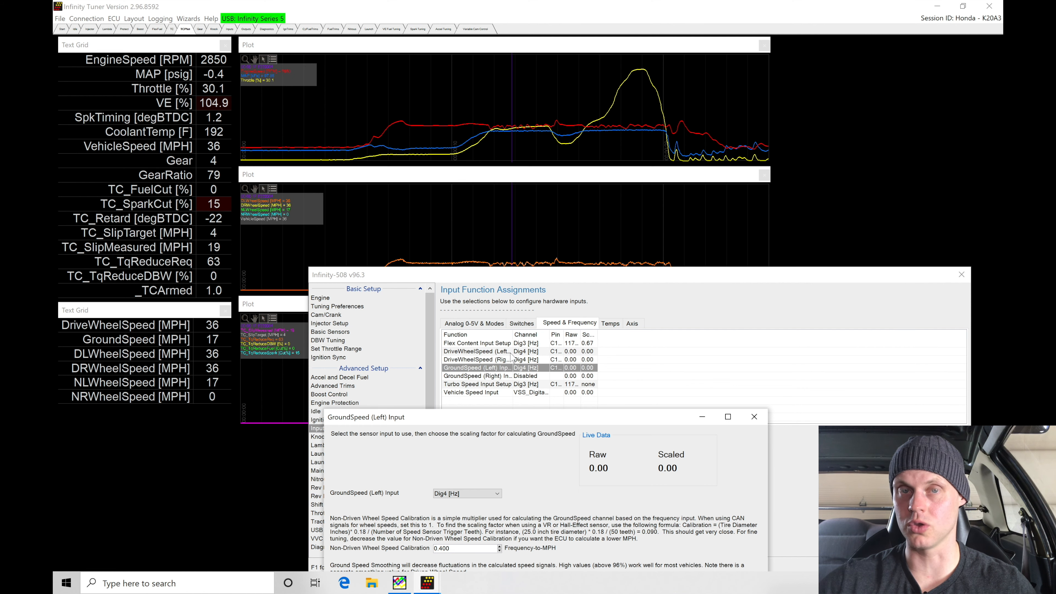
pyautogui.click(516, 119)
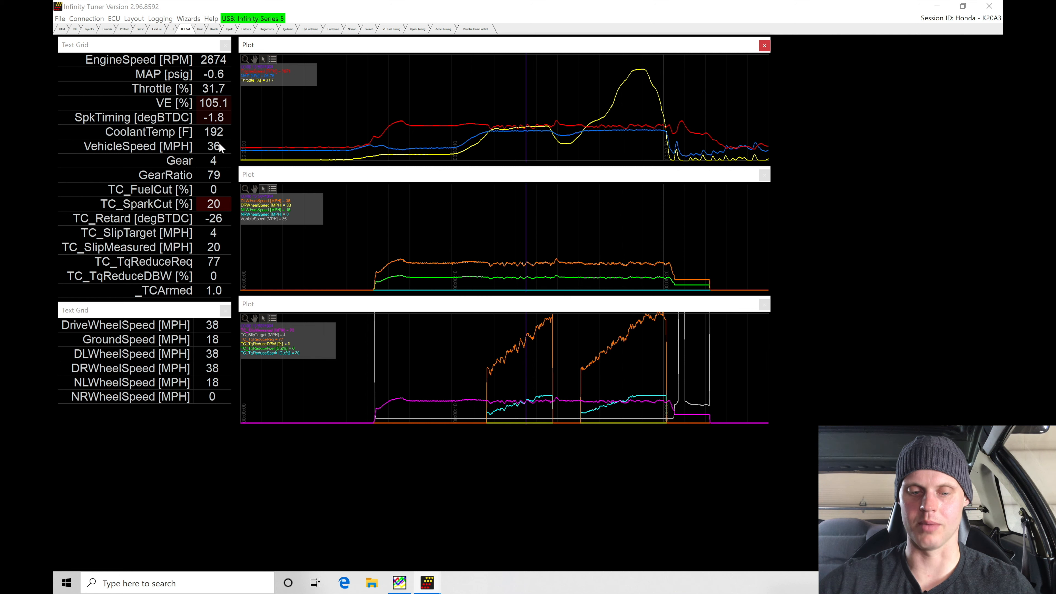
pyautogui.click(428, 583)
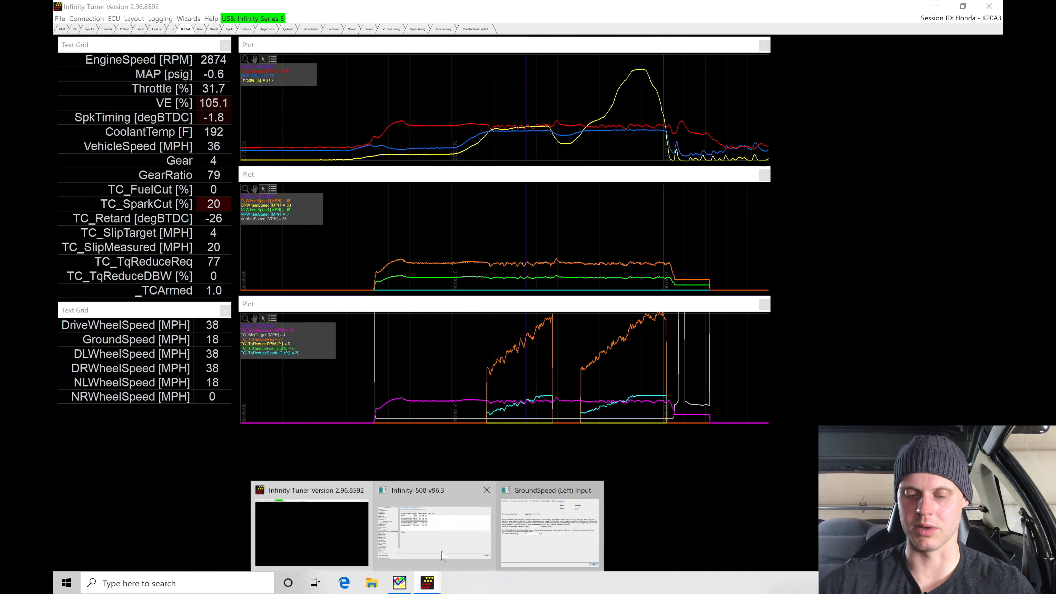
pyautogui.click(459, 528)
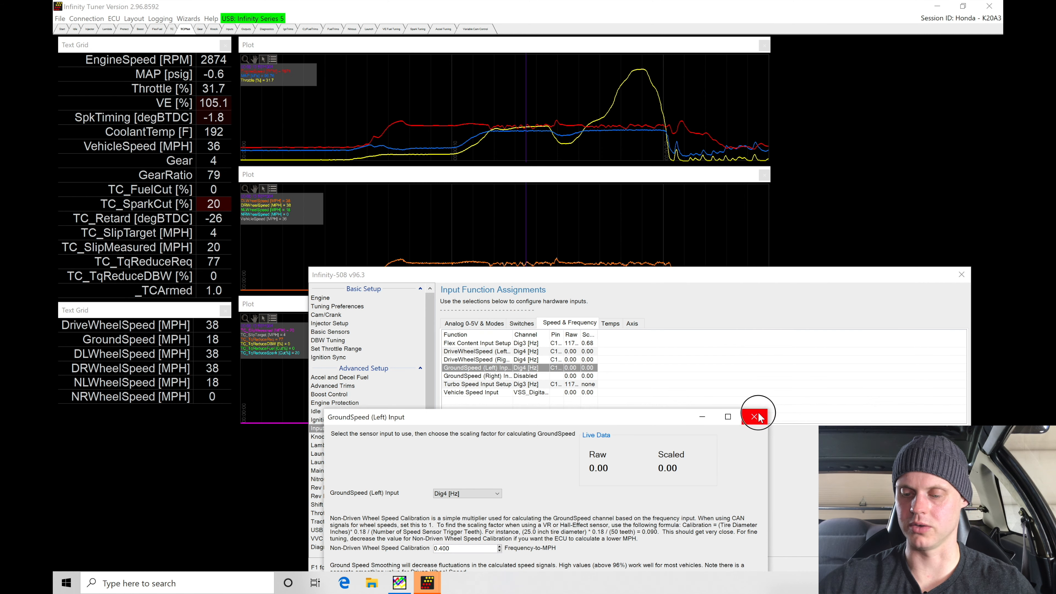
pyautogui.press('Escape')
# Review the sensor source and Driven Wheel Speed Calibration of the DriveWheelSpeed (Left) input
pyautogui.doubleClick(477, 351)
pyautogui.click(244, 210)
pyautogui.doubleClick(244, 210)
pyautogui.moveTo(316, 78); pyautogui.dragTo(438, 181)
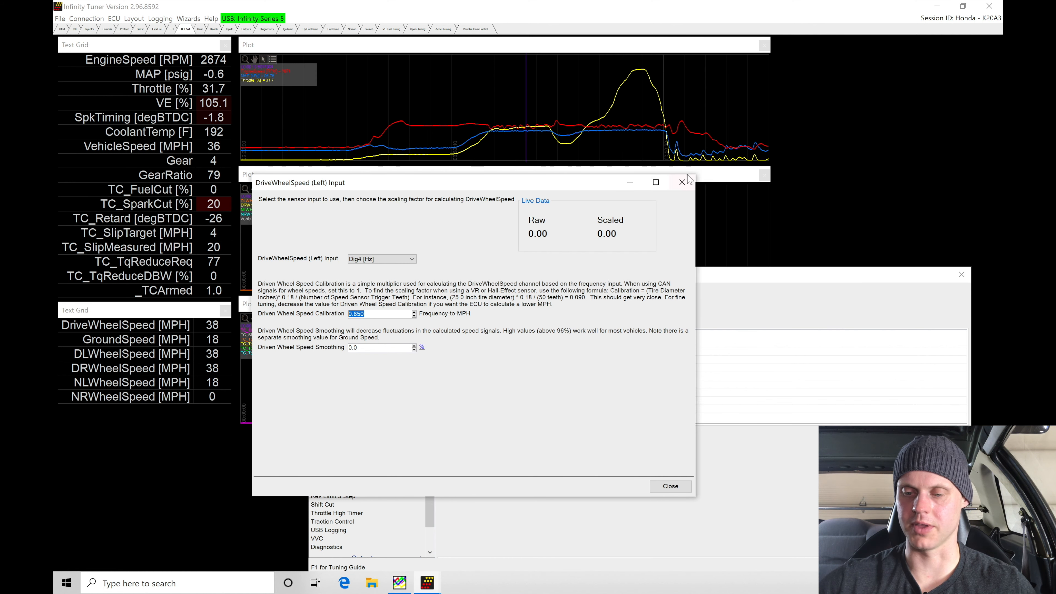
pyautogui.click(681, 182)
# Set the GroundSpeed (Left) input's Non-Driven Wheel Speed Calibration to 0.083 and its sensor source to NLWheelSensor [Hz]
pyautogui.doubleClick(533, 368)
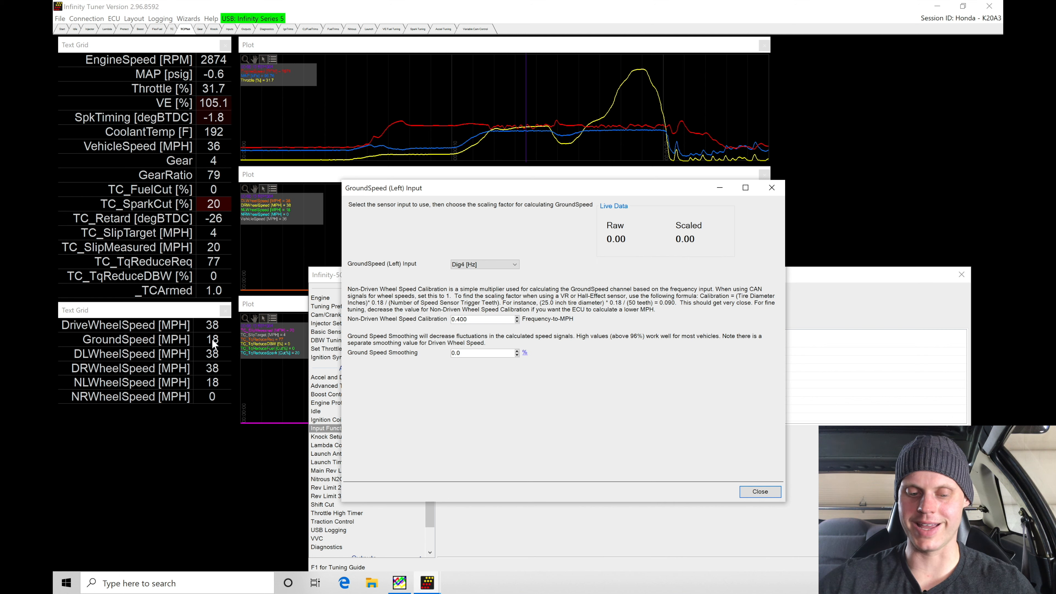
pyautogui.doubleClick(462, 319)
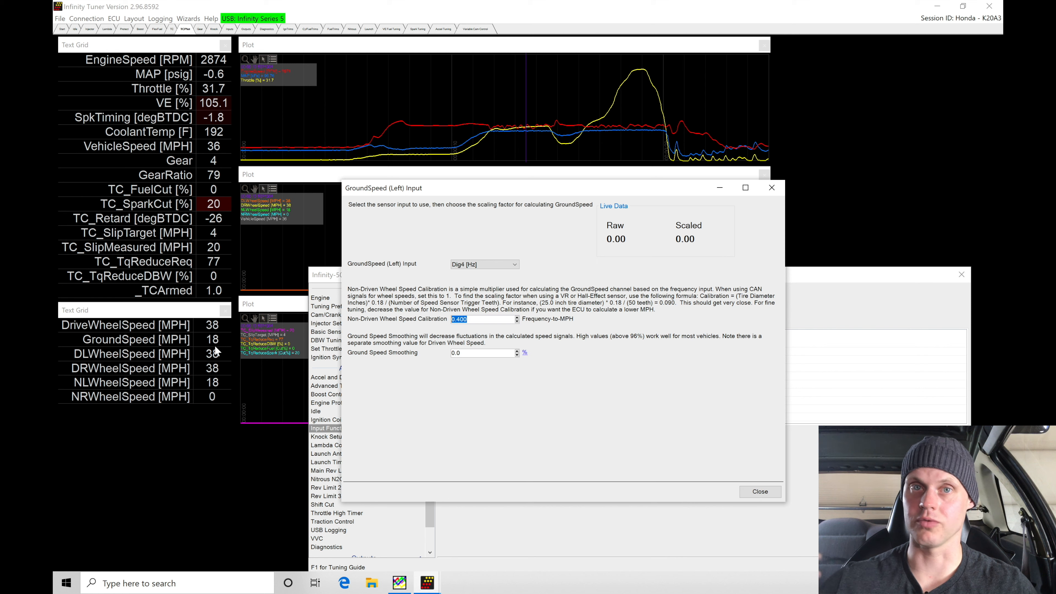
pyautogui.write('0.083')
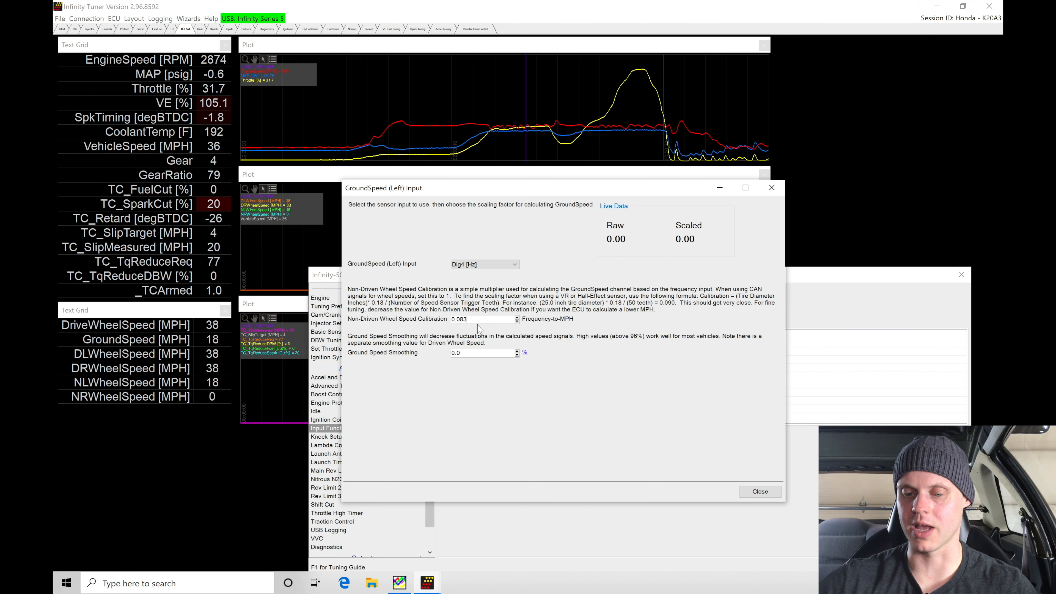
pyautogui.click(491, 265)
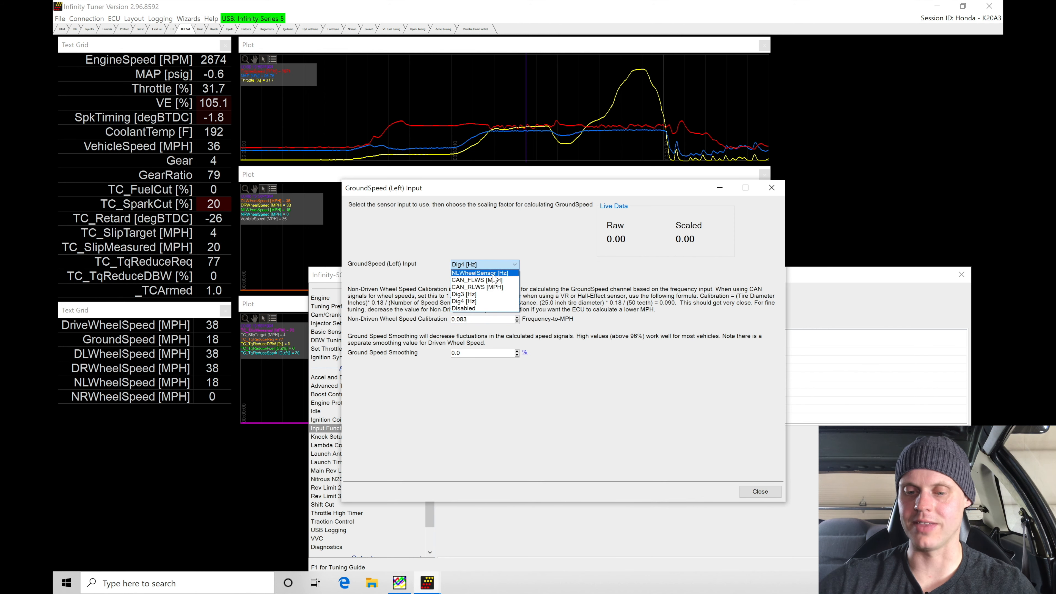
pyautogui.click(461, 272)
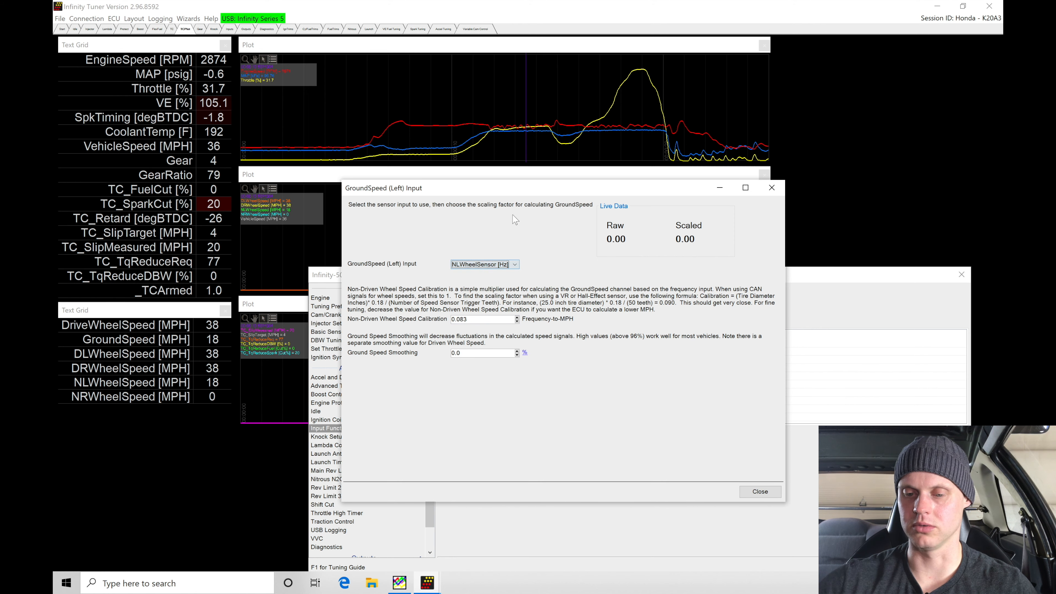
pyautogui.moveTo(532, 188); pyautogui.dragTo(476, 77)
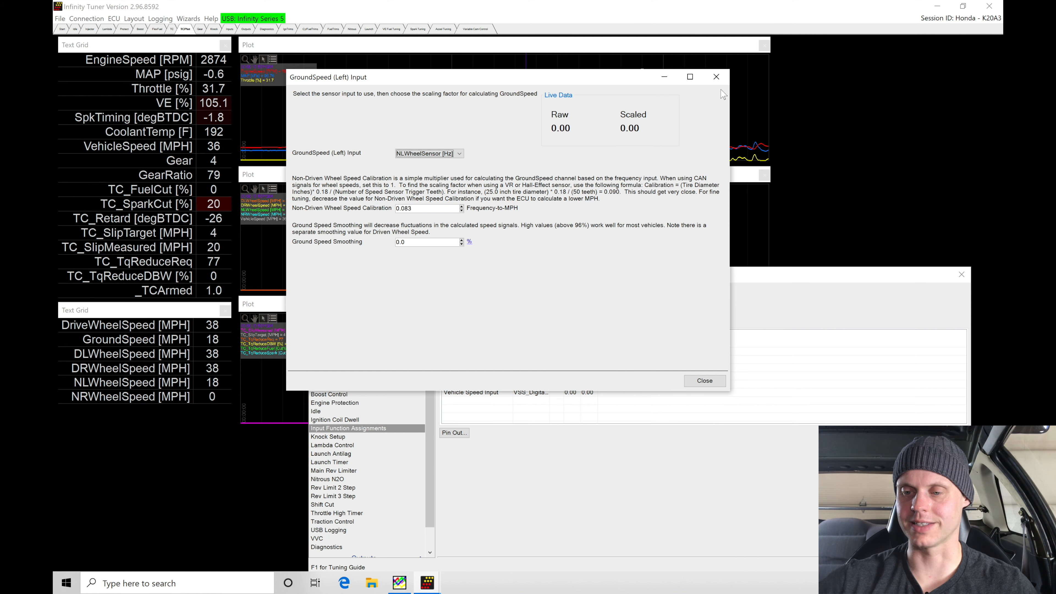
pyautogui.click(715, 76)
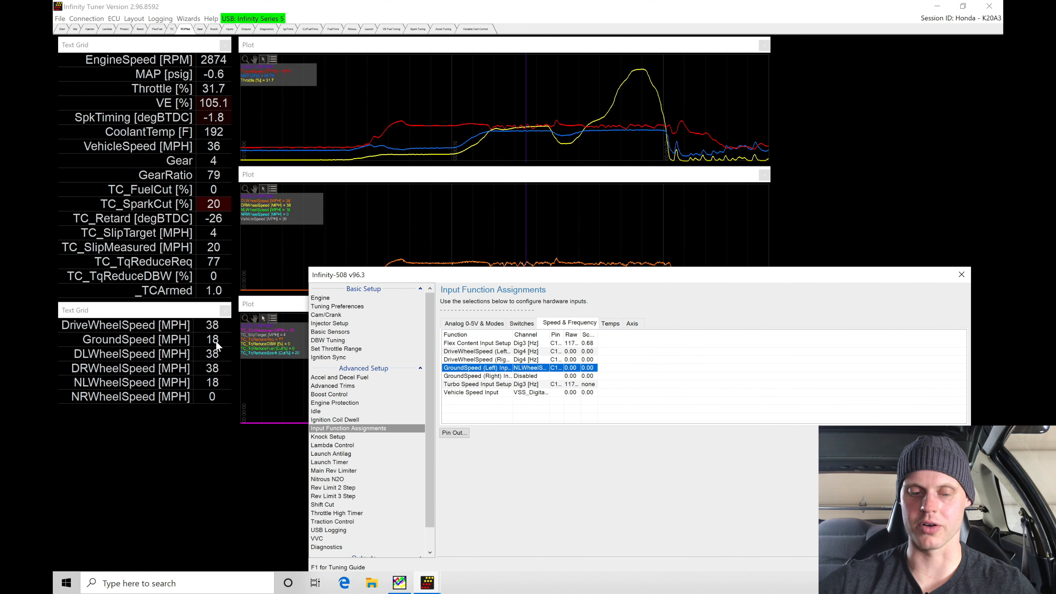
# Check the available sources and calibration for the GroundSpeed (Right) input, keeping it Disabled
pyautogui.doubleClick(515, 377)
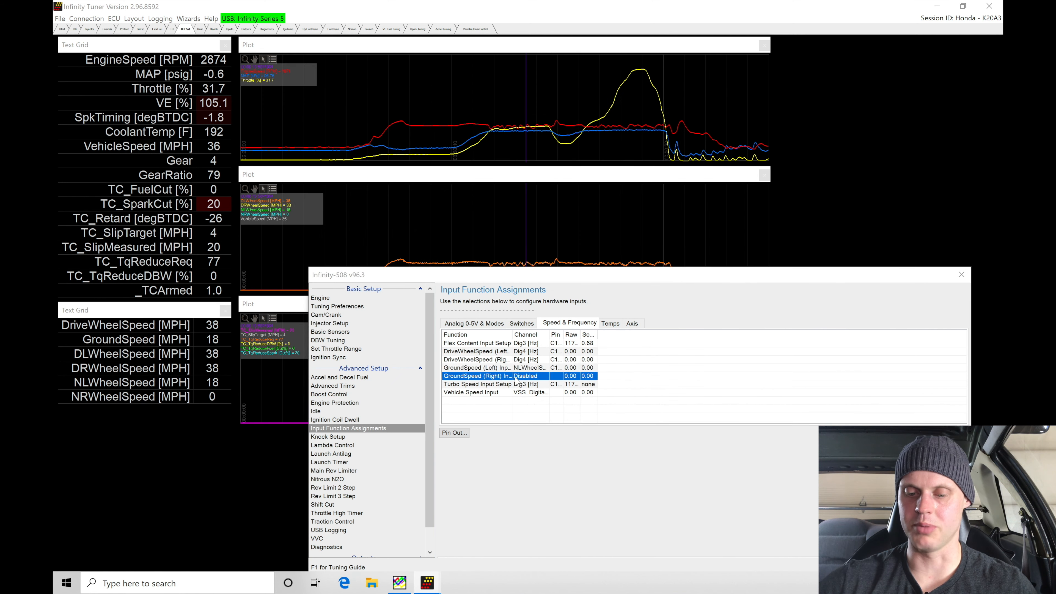
pyautogui.click(321, 182)
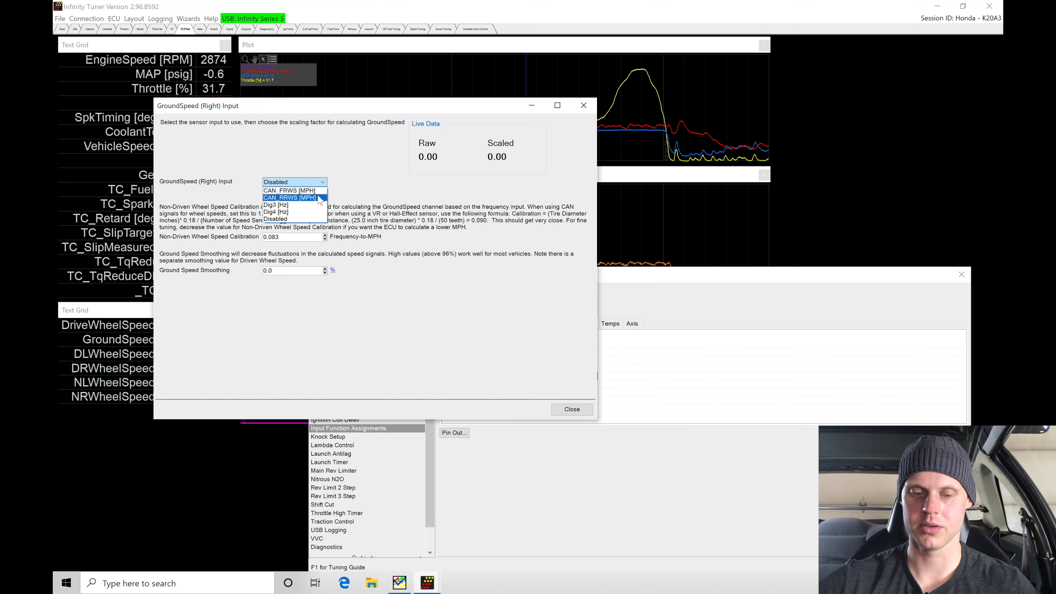
pyautogui.click(276, 219)
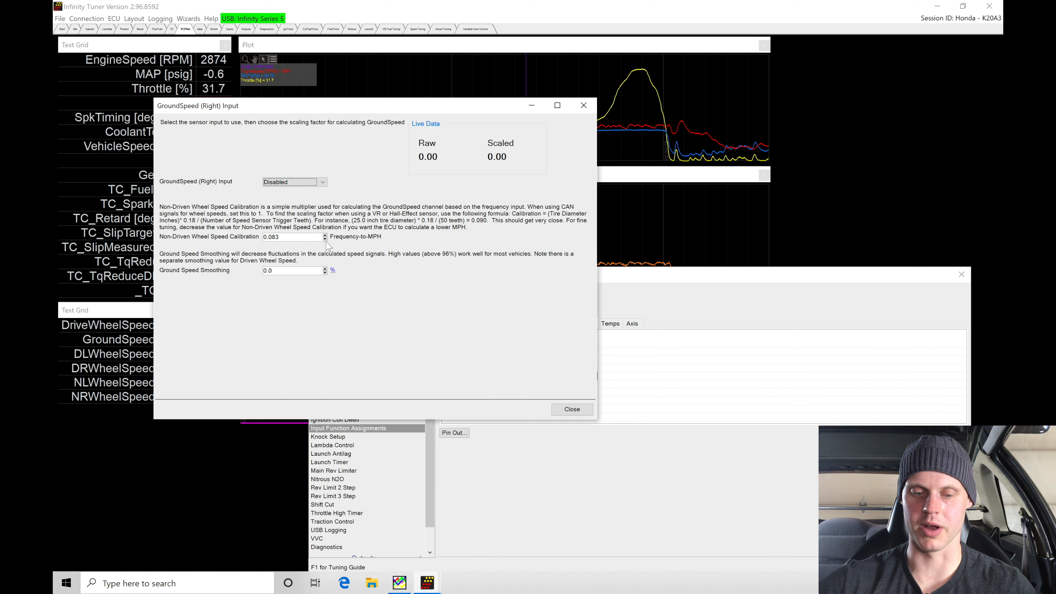
pyautogui.doubleClick(273, 237)
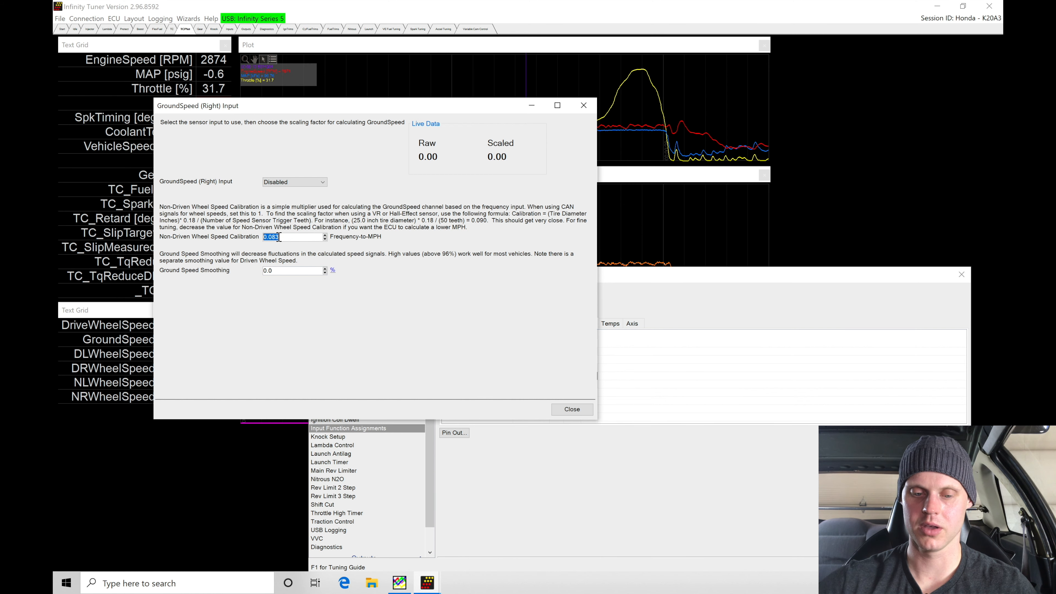
pyautogui.click(583, 105)
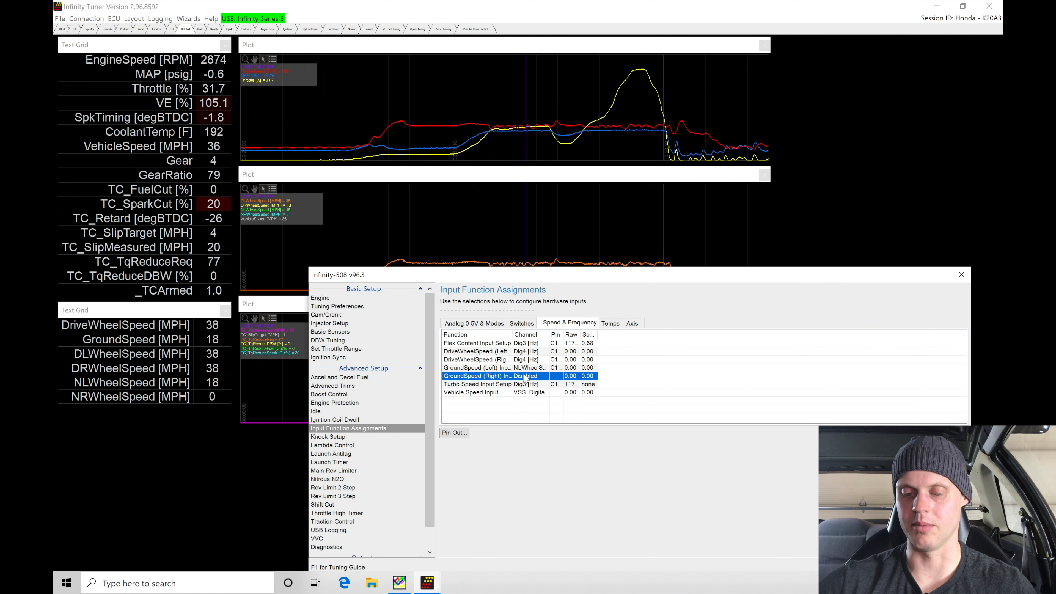
# Close the setup wizard and place the log cursor early in the first traction control event to examine the wheel speeds
pyautogui.moveTo(655, 277); pyautogui.dragTo(649, 200)
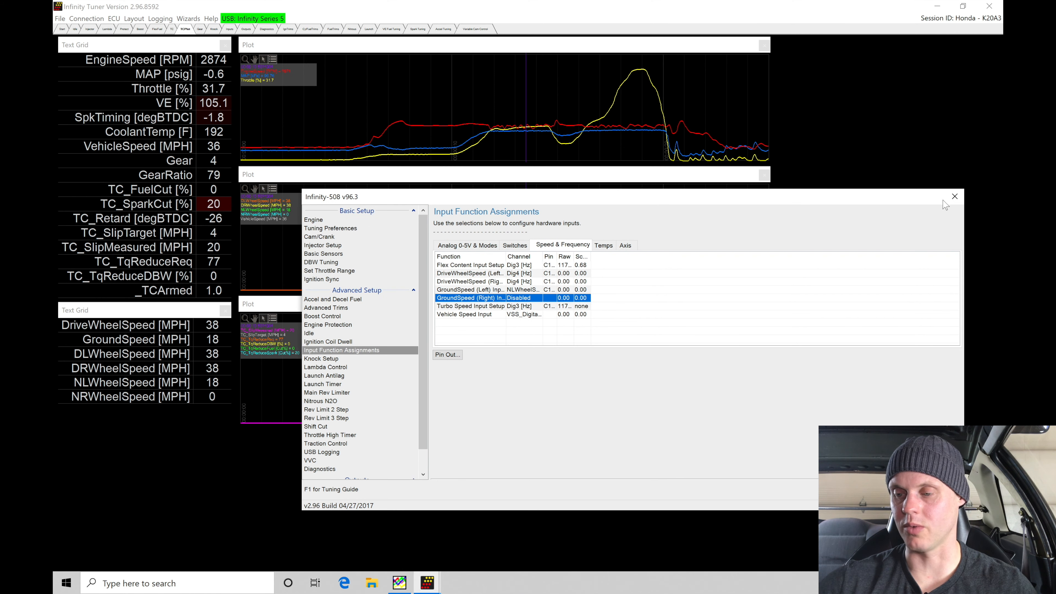
pyautogui.click(955, 197)
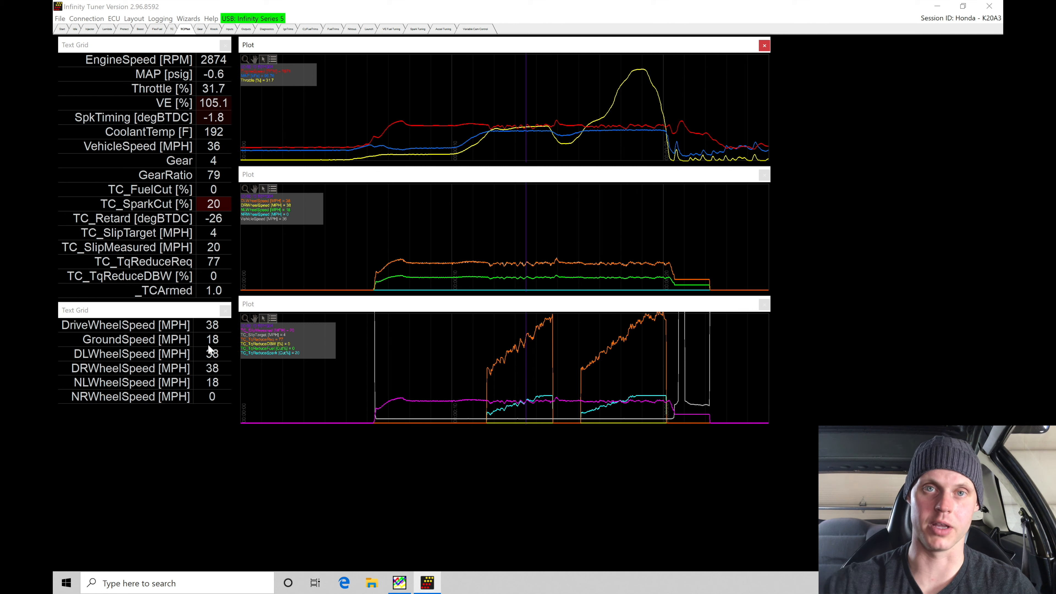
pyautogui.click(501, 216)
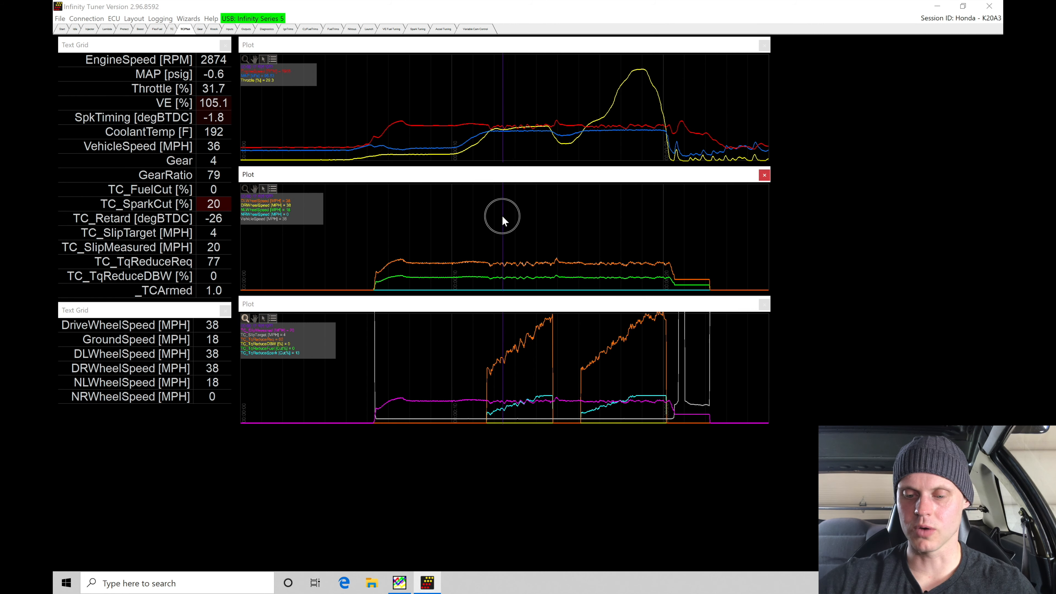